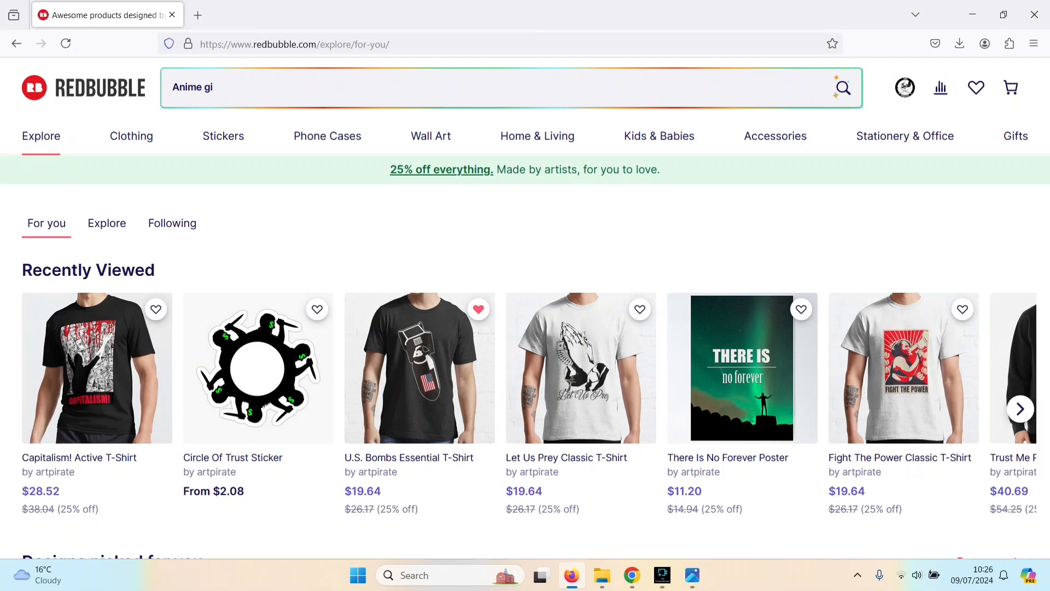
Step: Enter the sample search "Anime girl eating ramen magnets" and replace it with "Cyber punk mechanical anatomy posters"
type("rl eating ramen magnets")
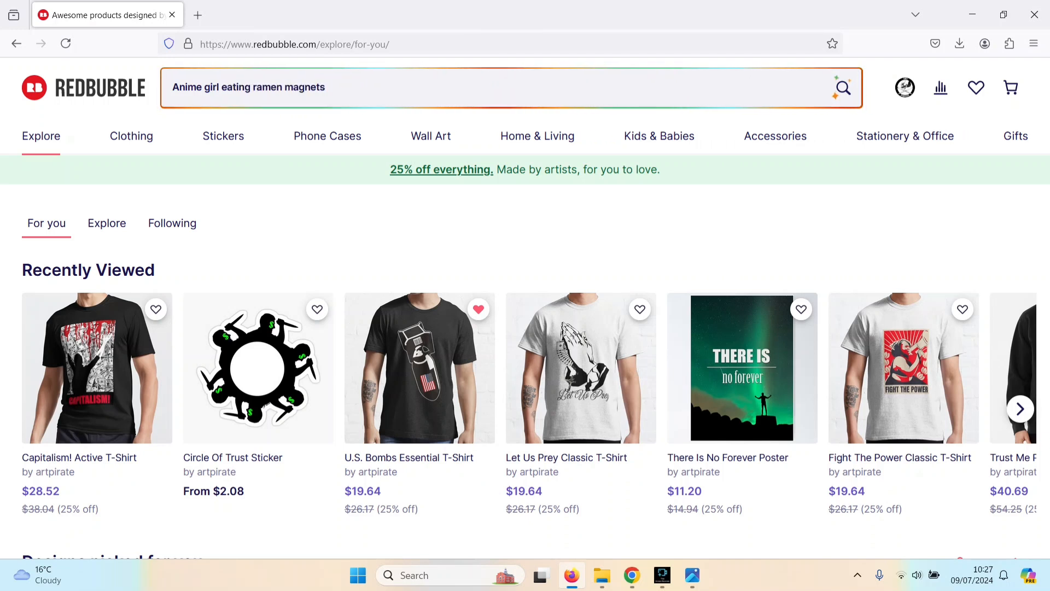
key("ctrl+a")
key("BackSpace")
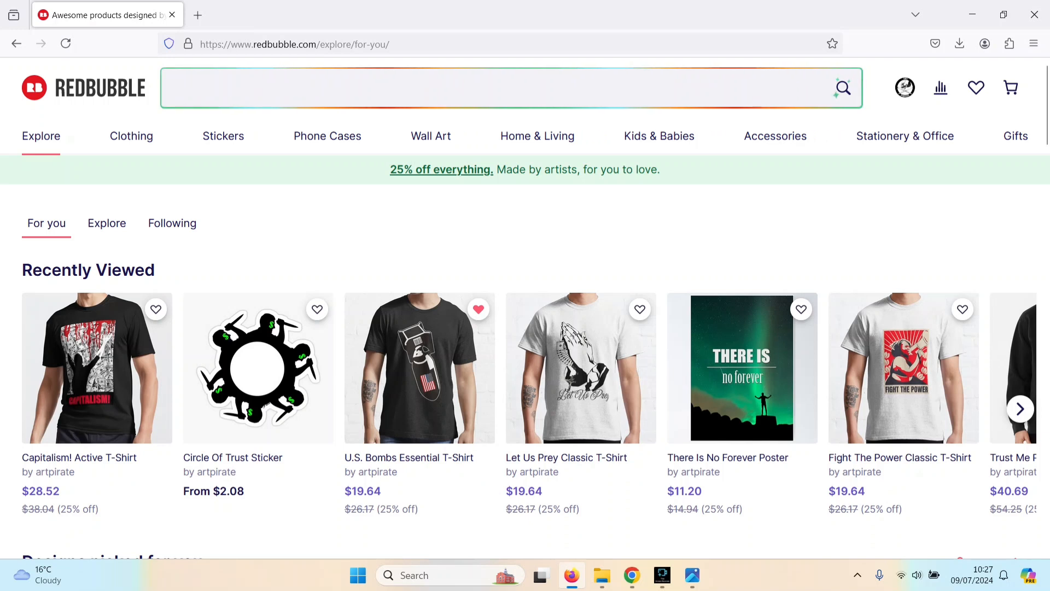
type("Cyber punk mechanical anatomy posters")
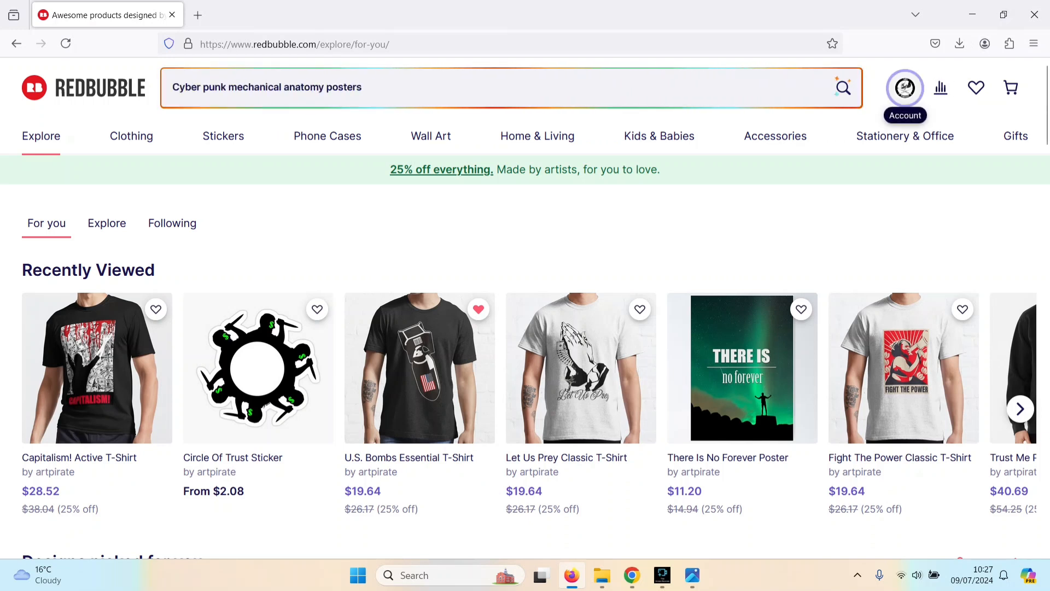
Step: Start adding a new work and upload the joinedbymadness PNG from the 2024 artwork folder
left_click(905, 87)
left_click(903, 326)
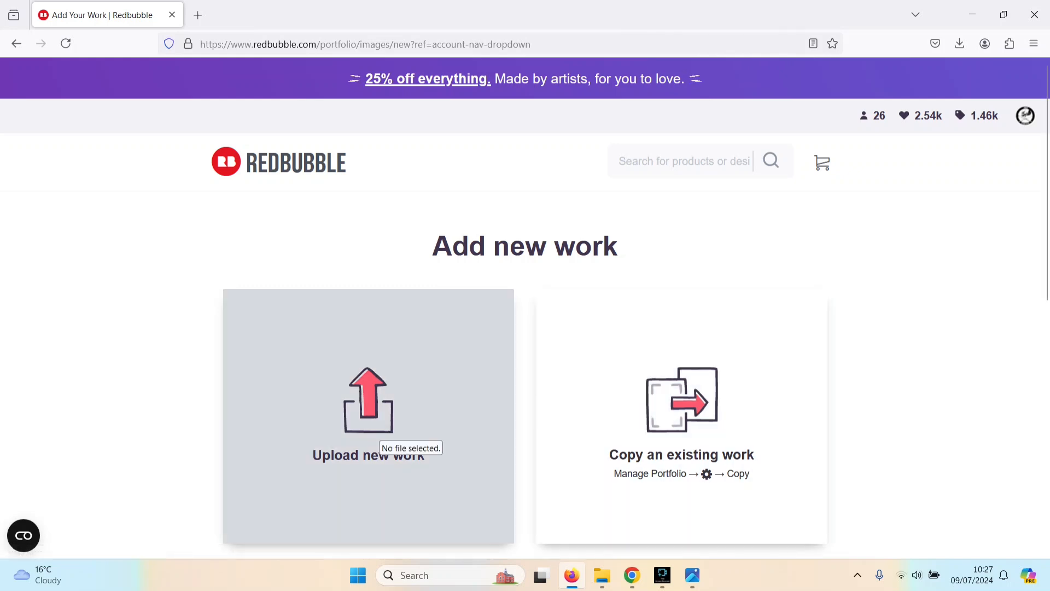
left_click(375, 431)
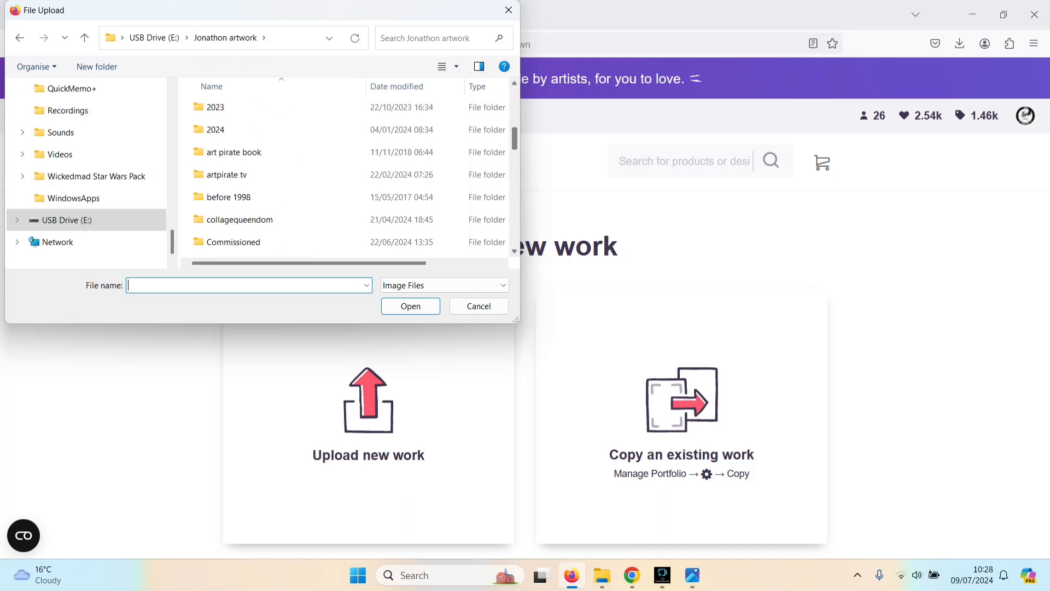
left_click(215, 129)
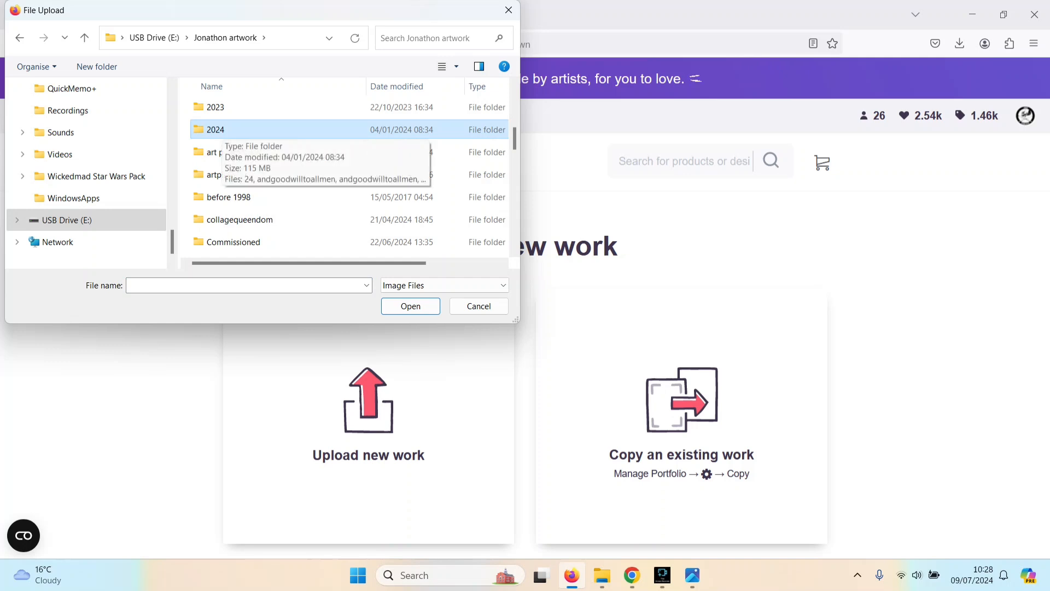
key("Return")
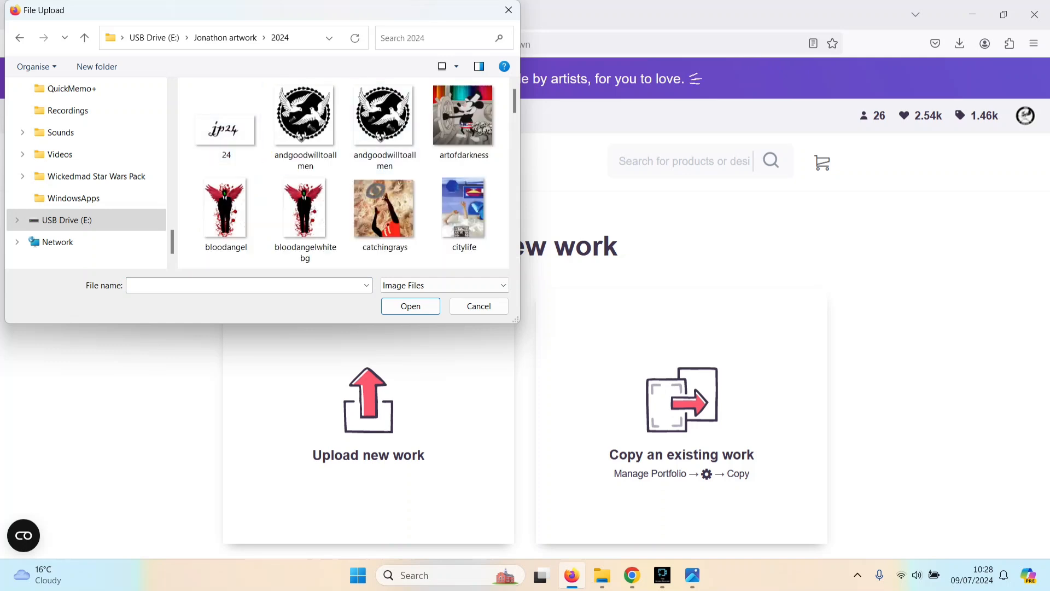
scroll(304, 208, "down", 5)
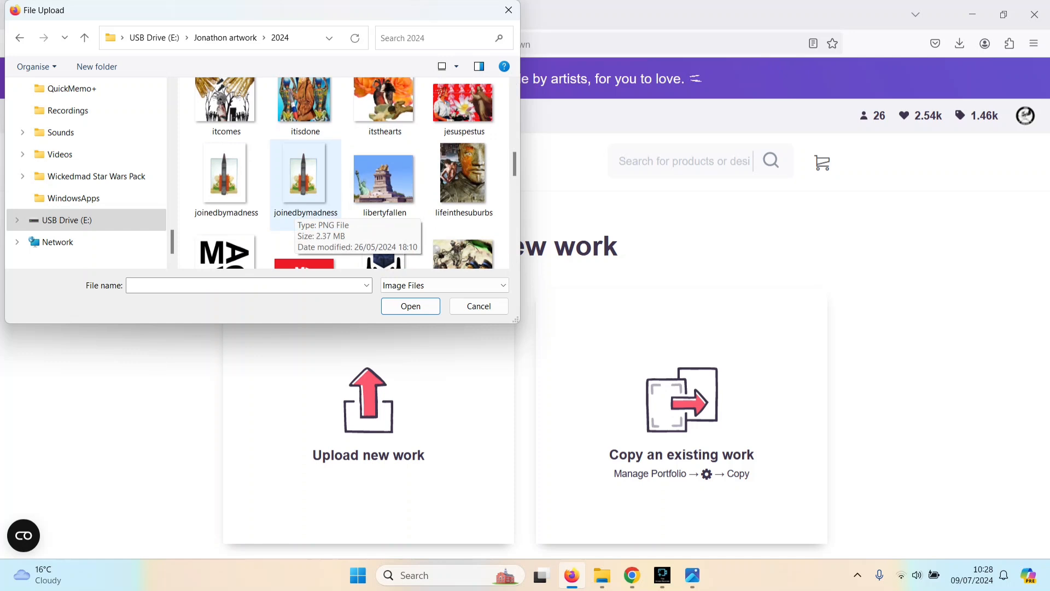
double_click(297, 207)
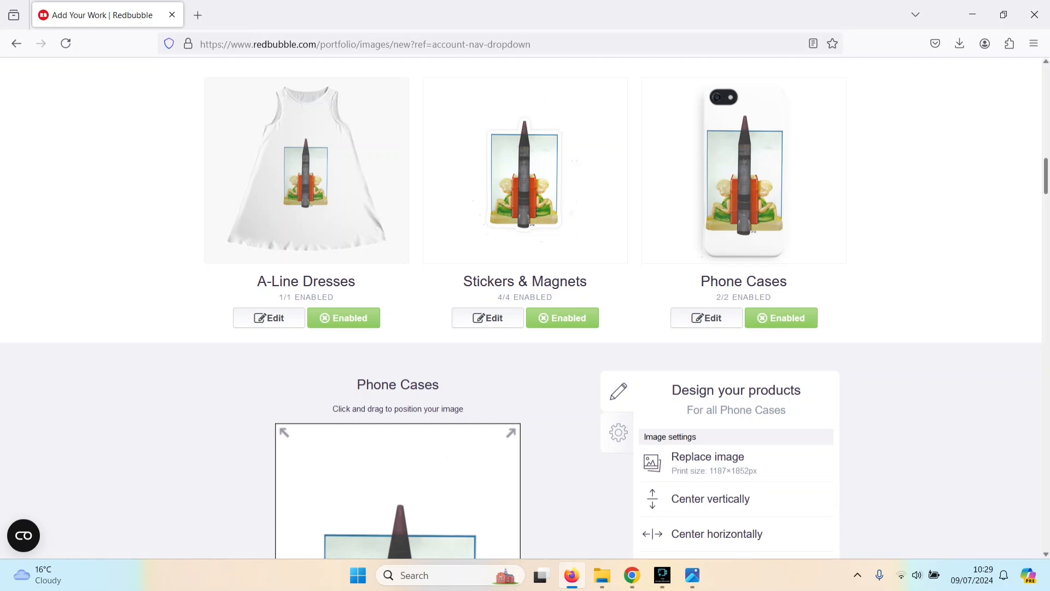
Step: Enable the uploaded design on desk mats and mouse pads
scroll(525, 306, "down", 10)
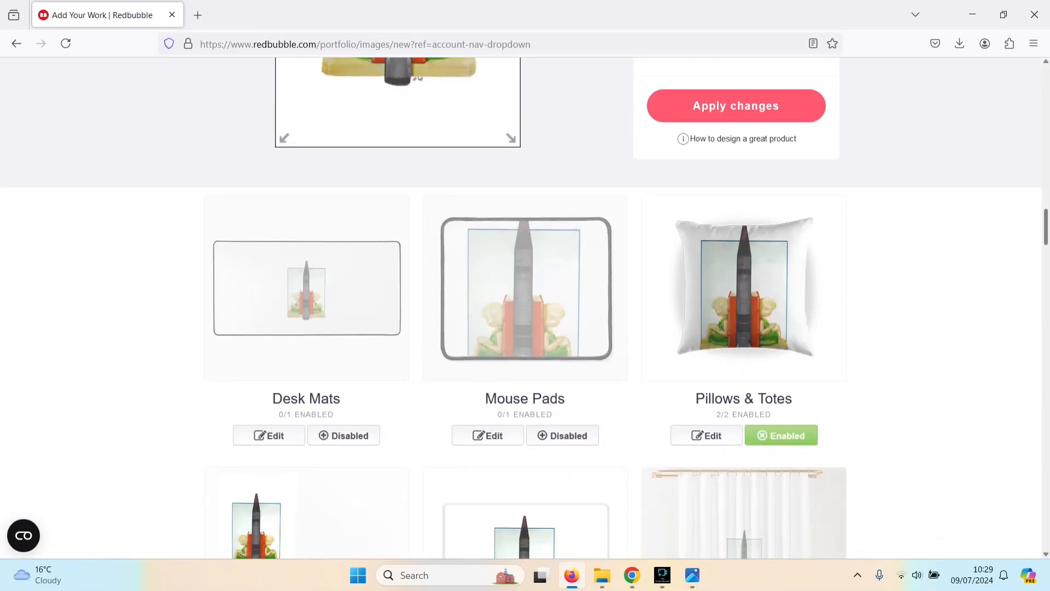
scroll(525, 306, "down", 8)
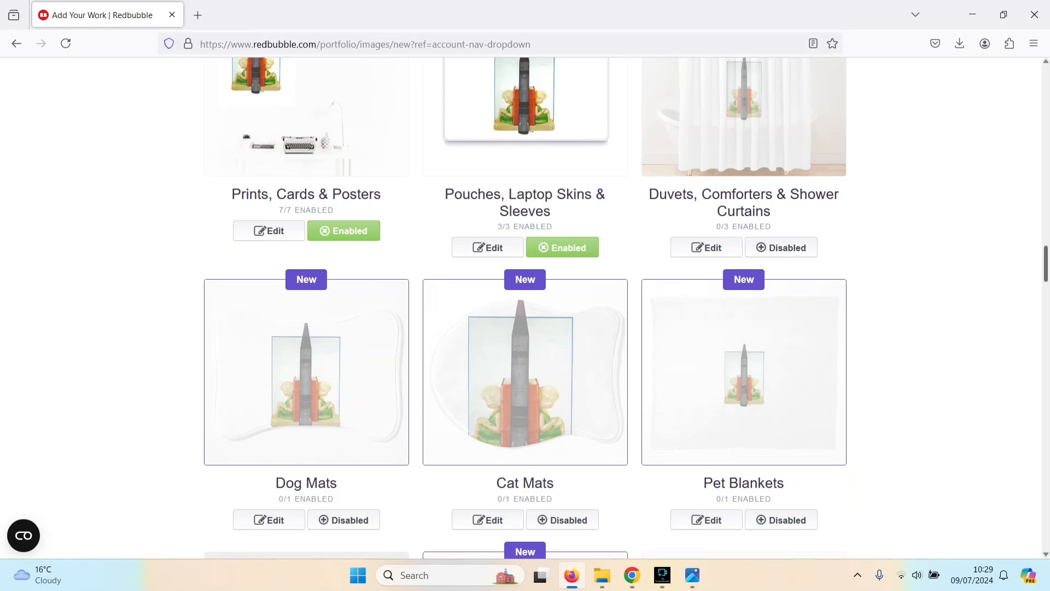
scroll(525, 306, "up", 7)
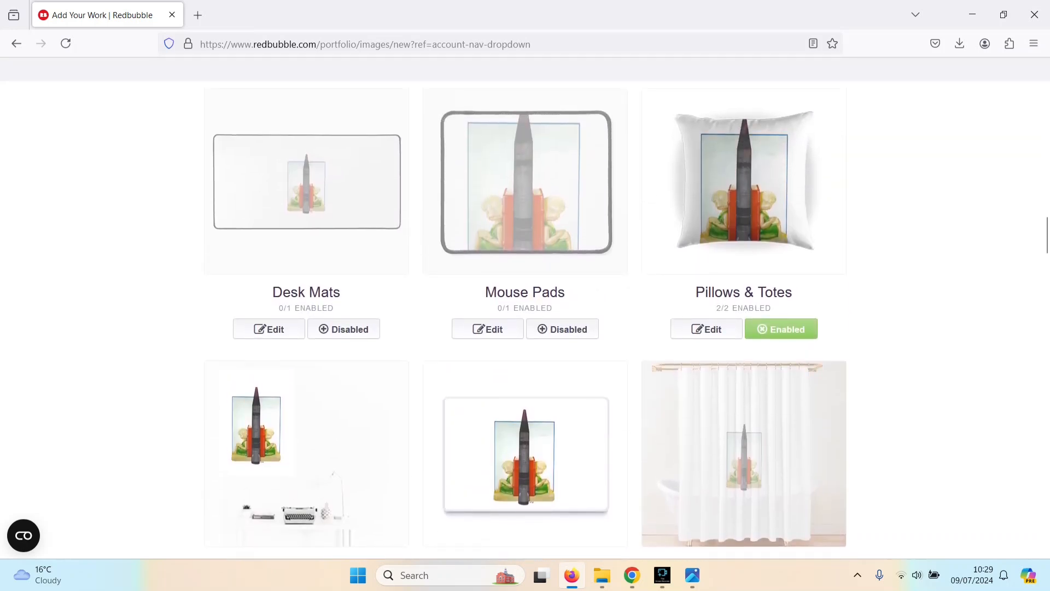
left_click(343, 329)
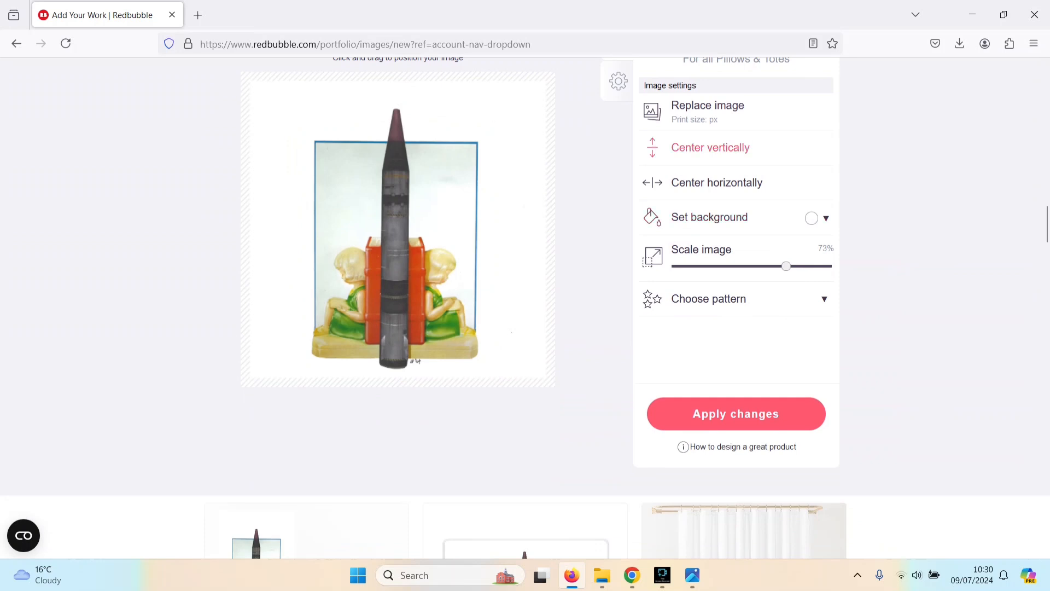
Step: Centre the Pillows & Totes design vertically and nudge it slightly upward
left_click(710, 147)
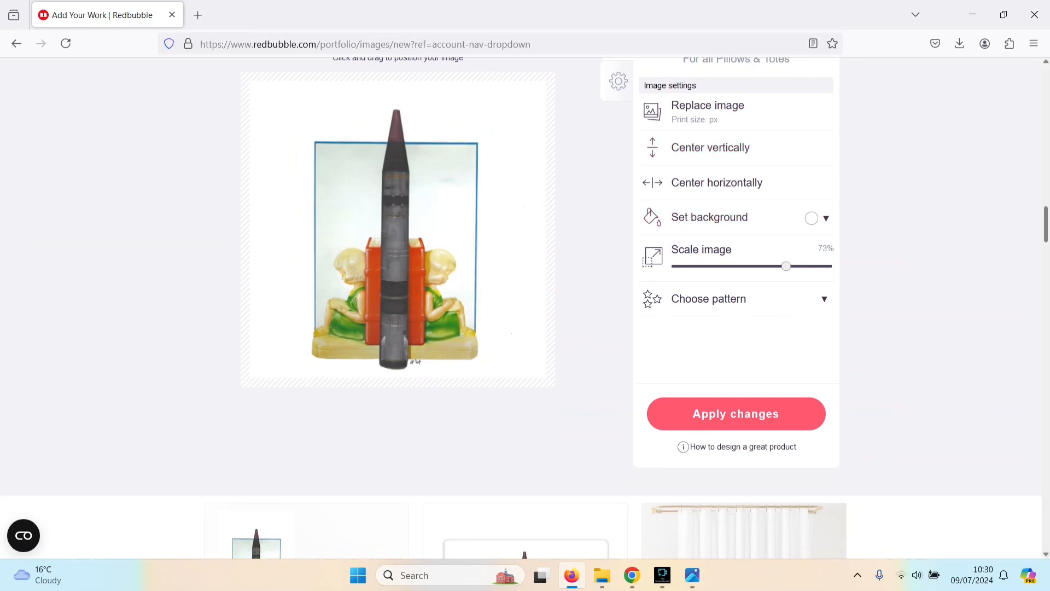
mouse_move(1046, 225)
left_mouse_down()
mouse_move(1045, 192)
mouse_move(1046, 210)
left_mouse_up()
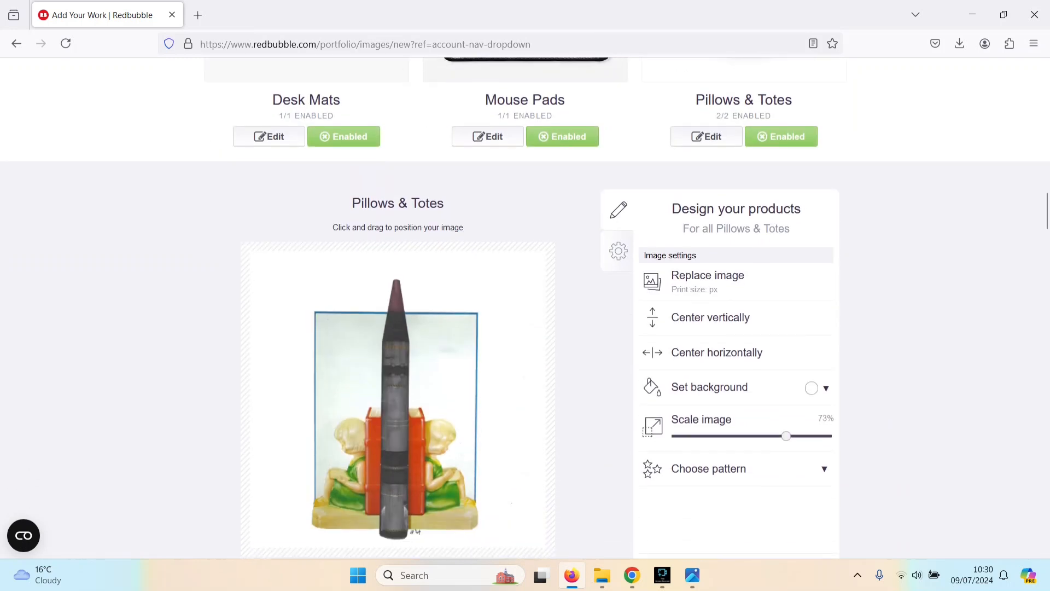
left_click_drag(396, 409, 396, 405)
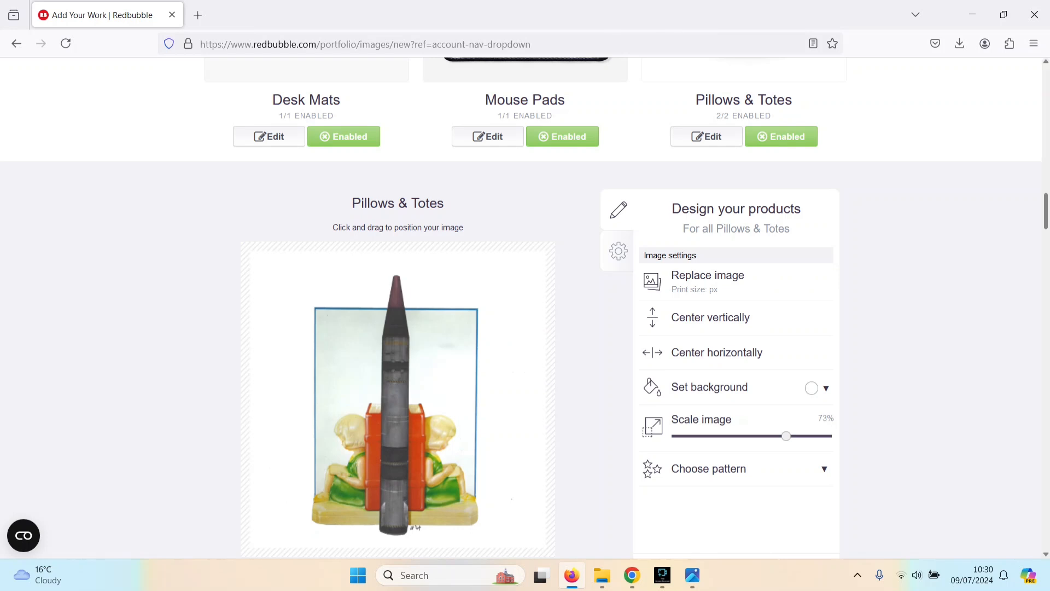
Step: Enable the design on duvets, comforters and shower curtains
left_click_drag(1046, 211, 1046, 256)
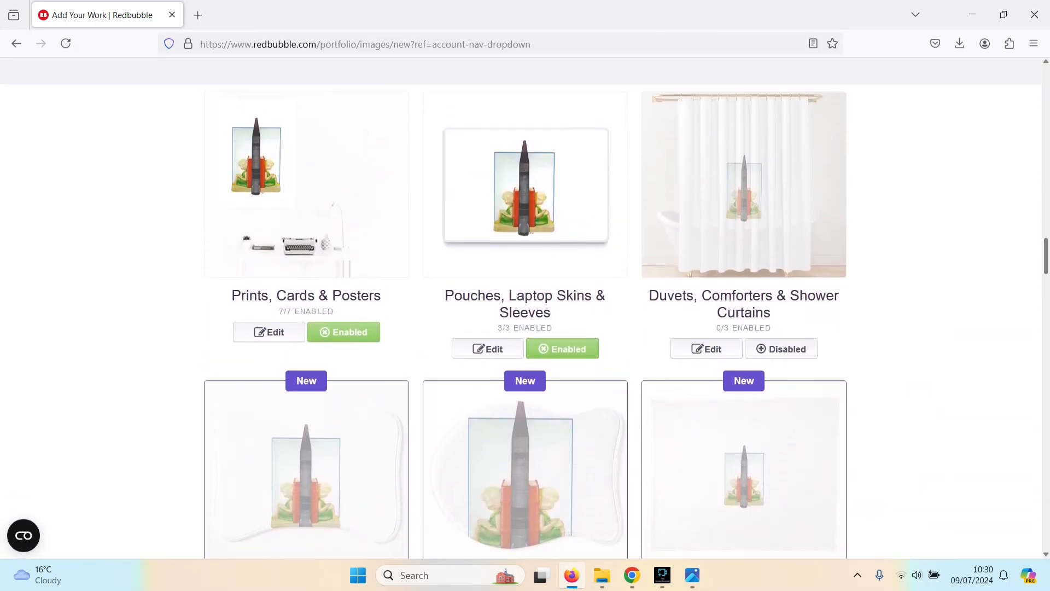
left_click(781, 349)
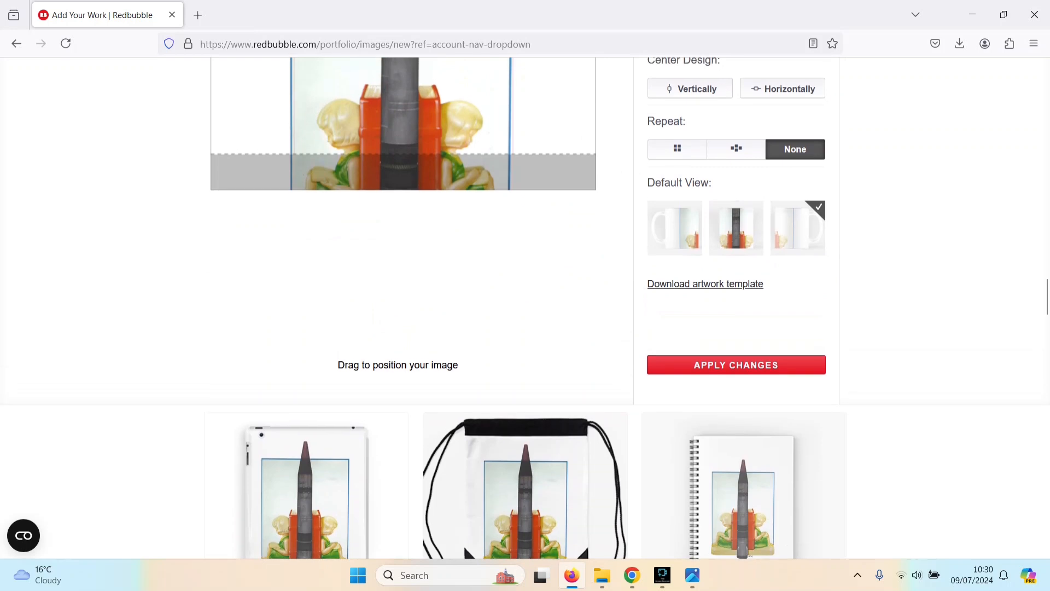
Step: Scale the mug design to 38% and centre it vertically within the printable area
left_click_drag(1046, 297, 1046, 275)
left_click(720, 283)
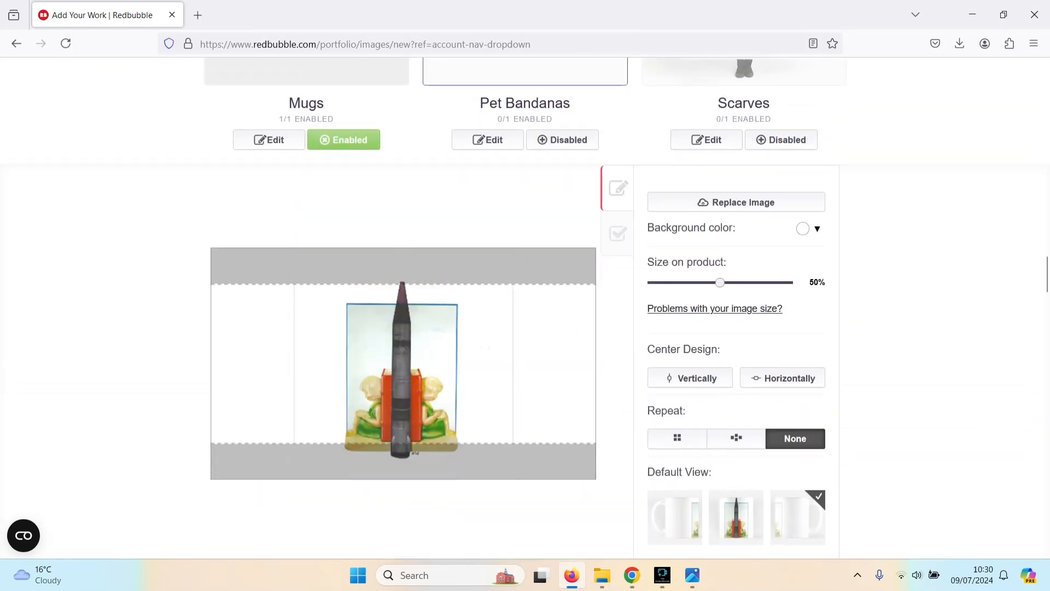
left_click(704, 282)
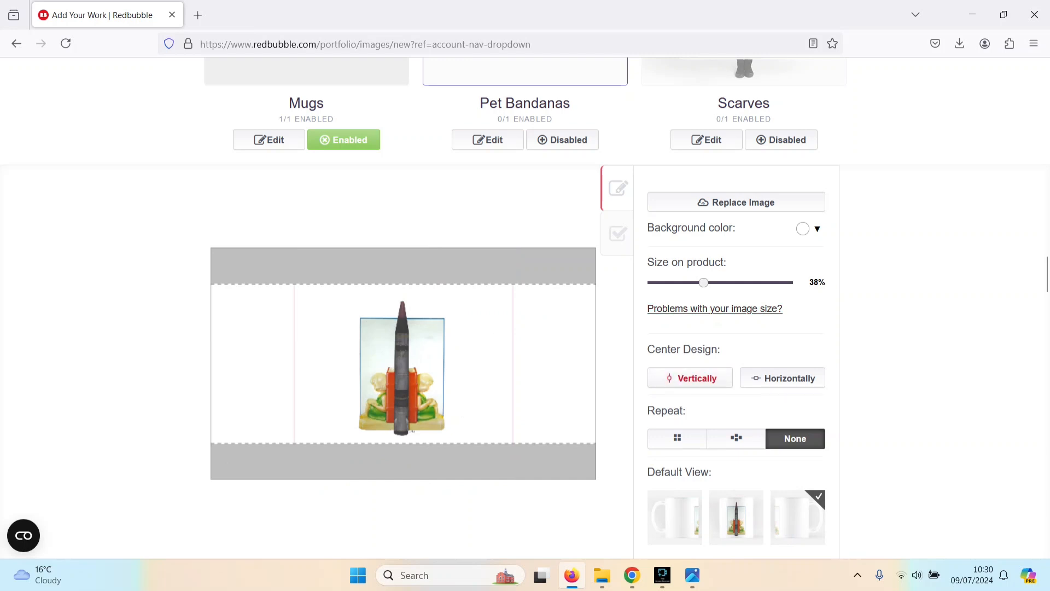
left_click(689, 378)
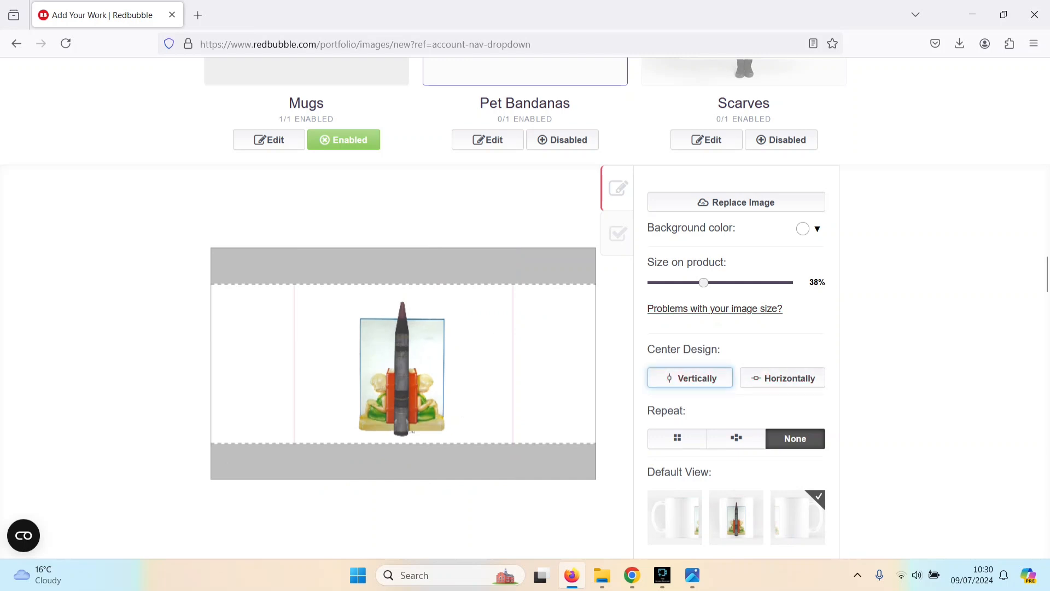
scroll(525, 307, "up", 3)
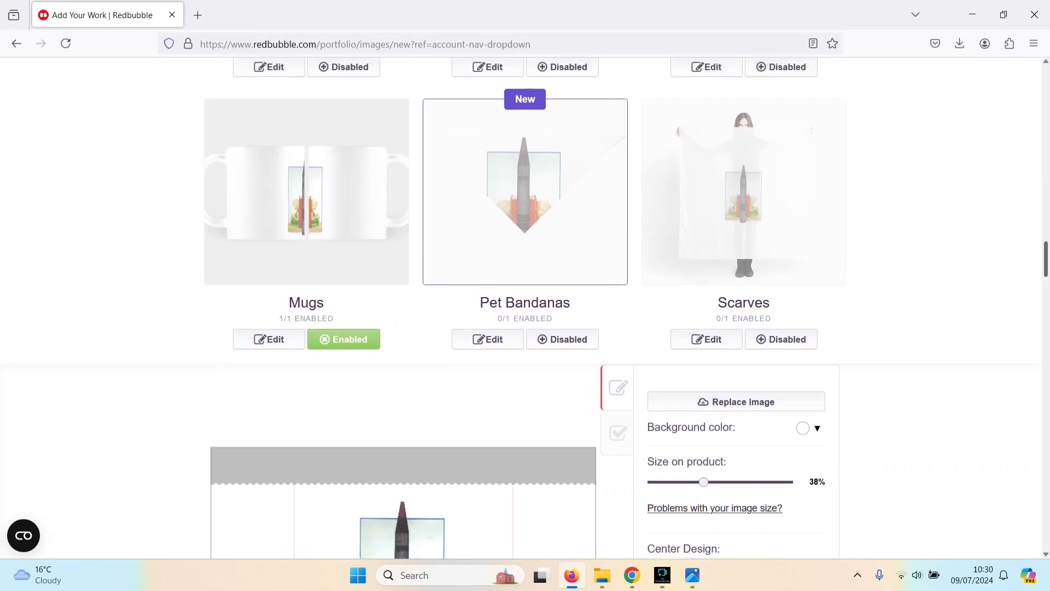
Step: Move the mug design onto the left face of the wrap-around print area and enable scarves
scroll(411, 354, "down", 4)
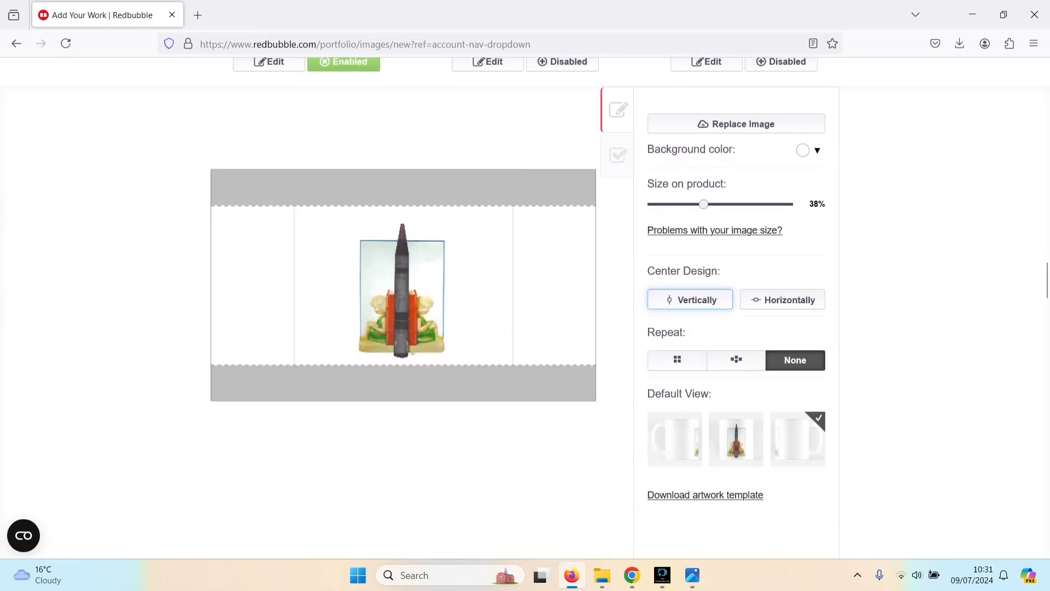
left_click_drag(412, 353, 304, 350)
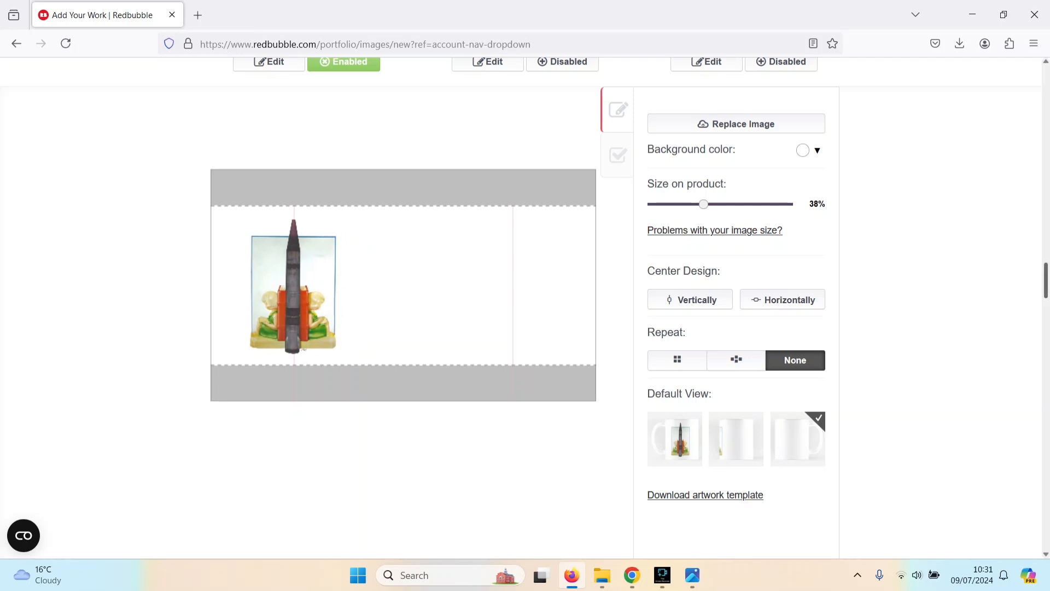
scroll(405, 306, "up", 4)
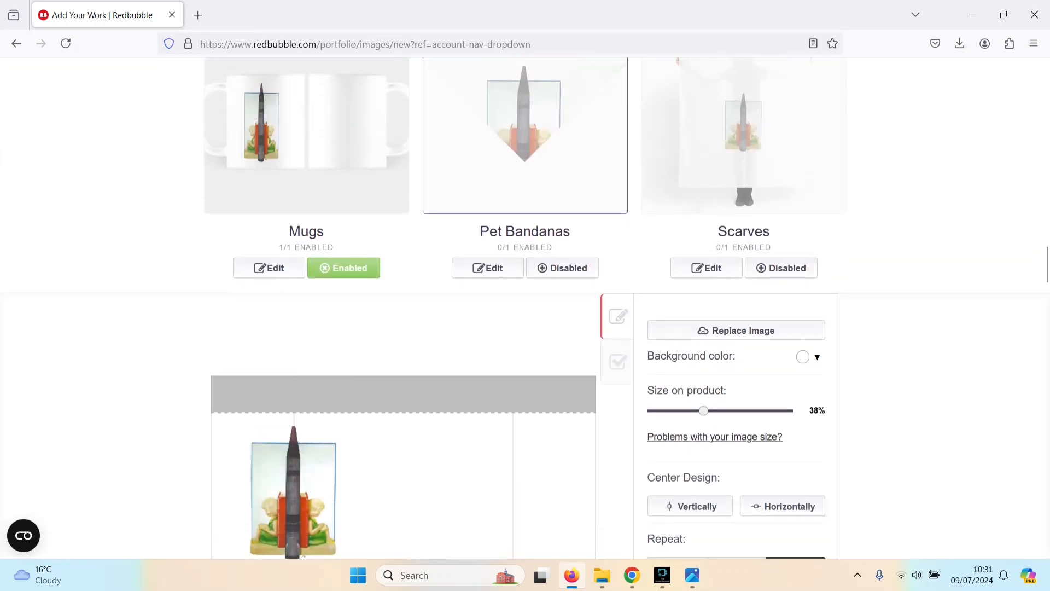
left_click(781, 268)
Step: Edit the Hardcover Journals design, scaling it to 72% and placing it on the front cover beside the spine
scroll(525, 306, "down", 20)
left_click(269, 288)
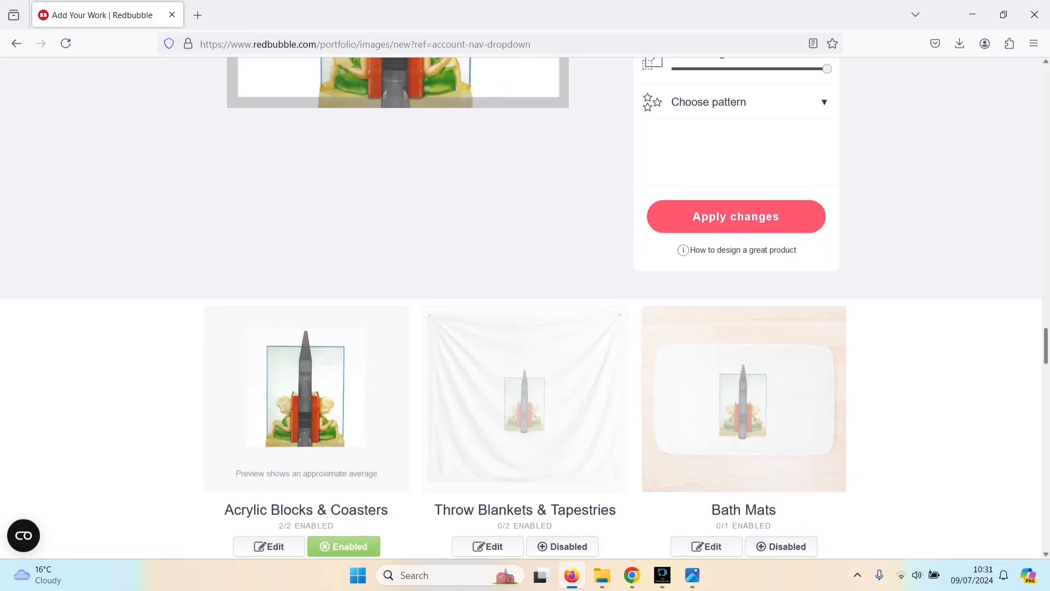
left_click_drag(1046, 346, 1045, 328)
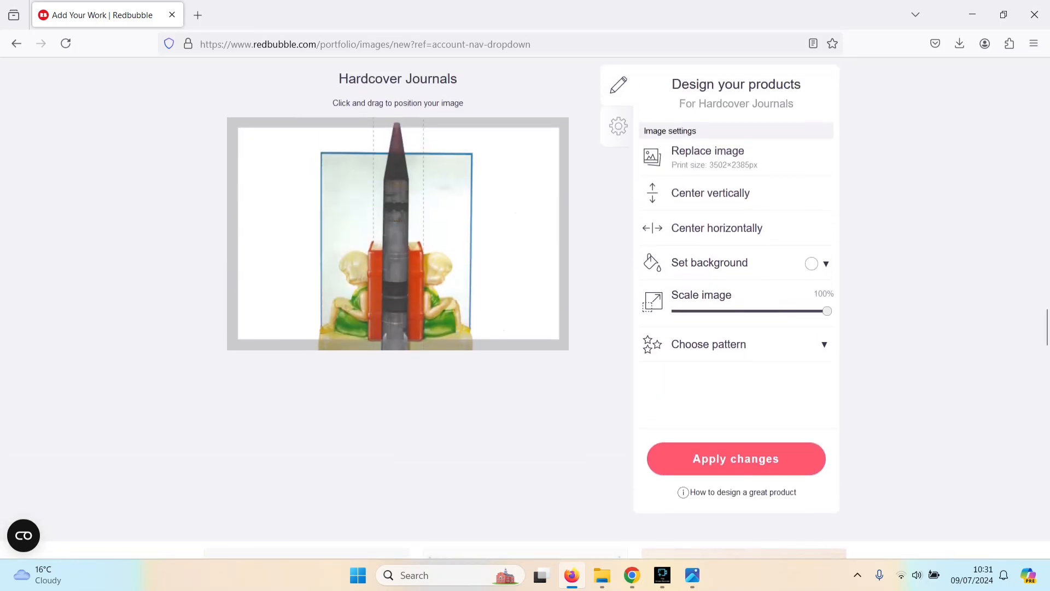
left_click_drag(827, 311, 758, 311)
left_click_drag(396, 241, 487, 232)
left_click_drag(759, 310, 785, 311)
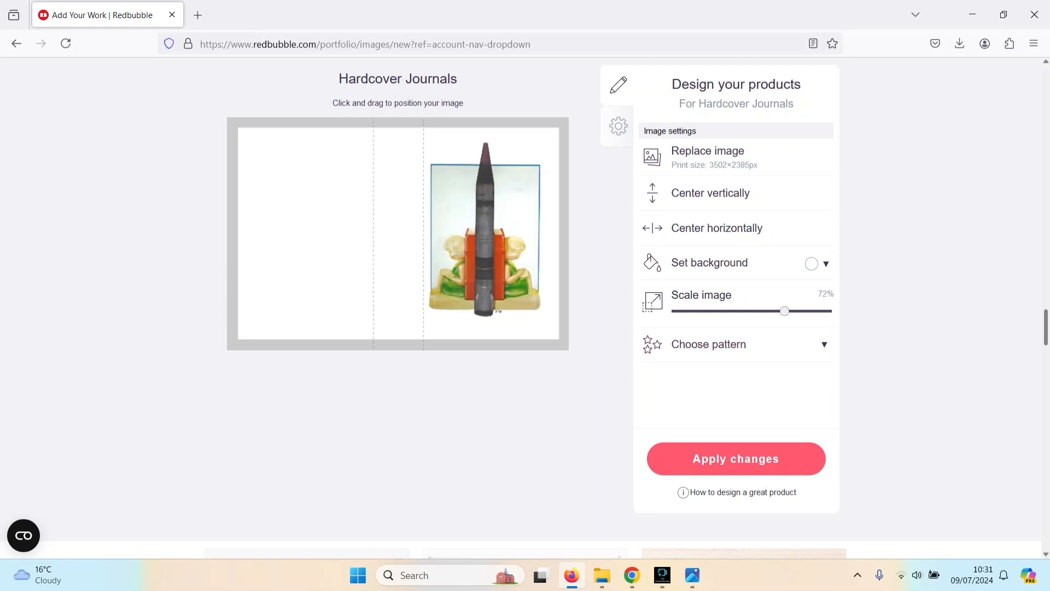
Step: Enable the design on hardcover journals and clocks
scroll(525, 306, "up", 5)
scroll(525, 306, "down", 1)
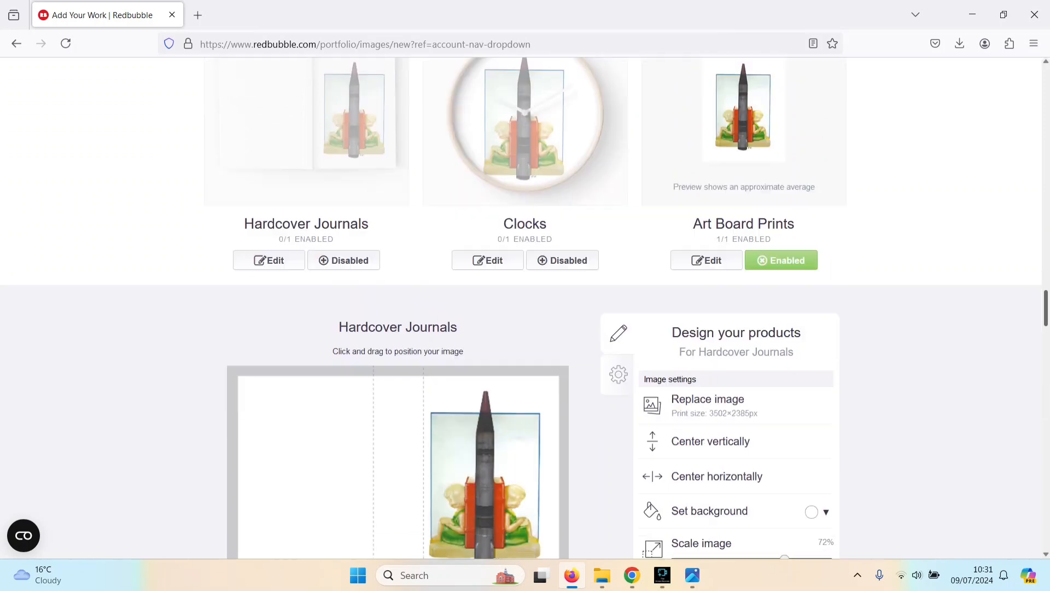
left_click(344, 261)
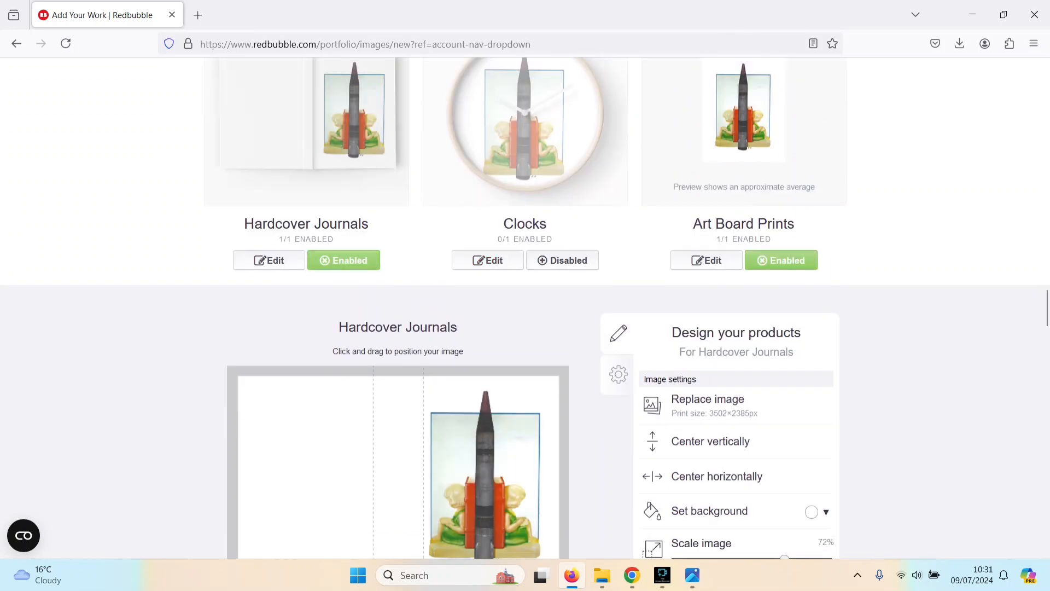
left_click(562, 260)
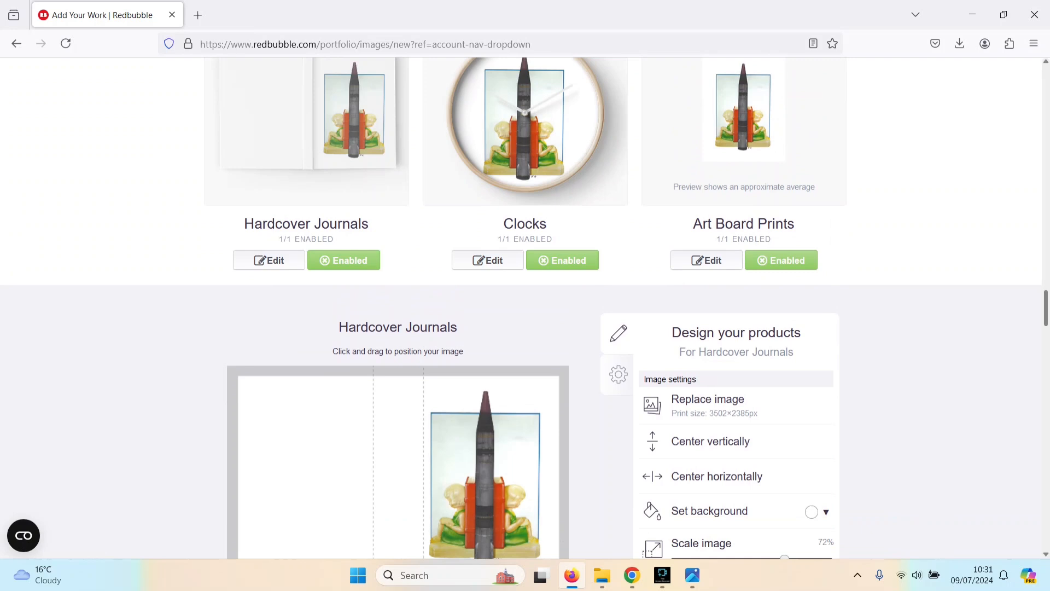
Step: Check the design placement on Wood & Canvas Mounted Prints and enable both products of that type
scroll(521, 310, "down", 15)
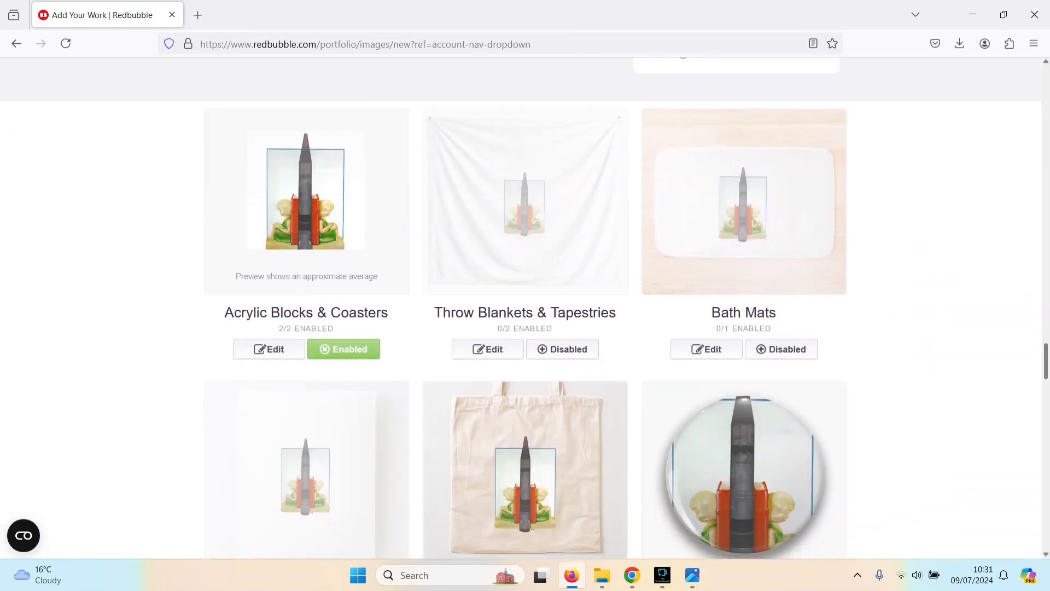
scroll(525, 306, "down", 5)
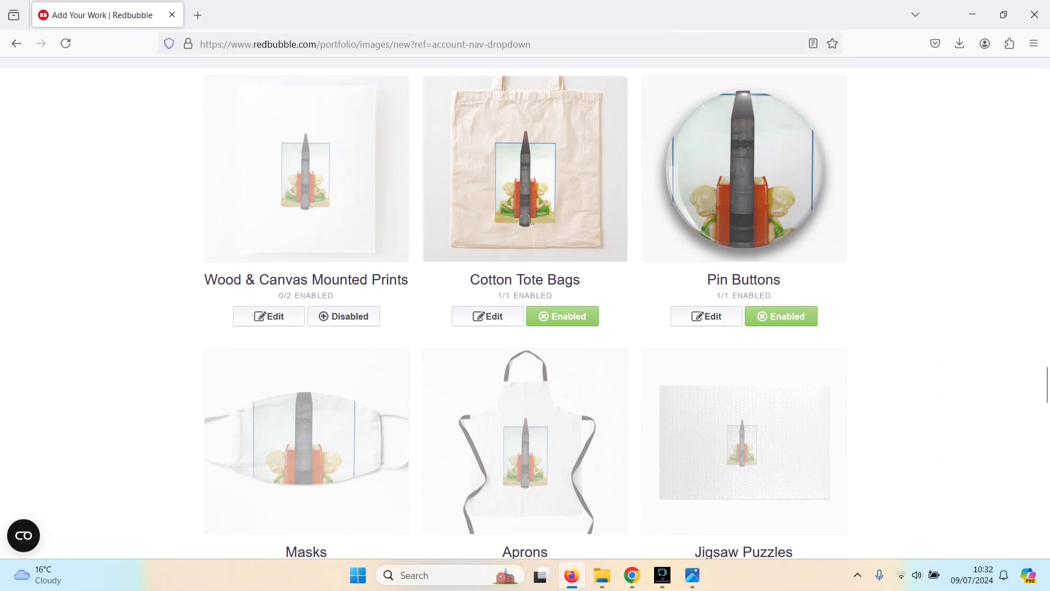
left_click(269, 316)
scroll(269, 316, "down", 8)
scroll(269, 316, "up", 1)
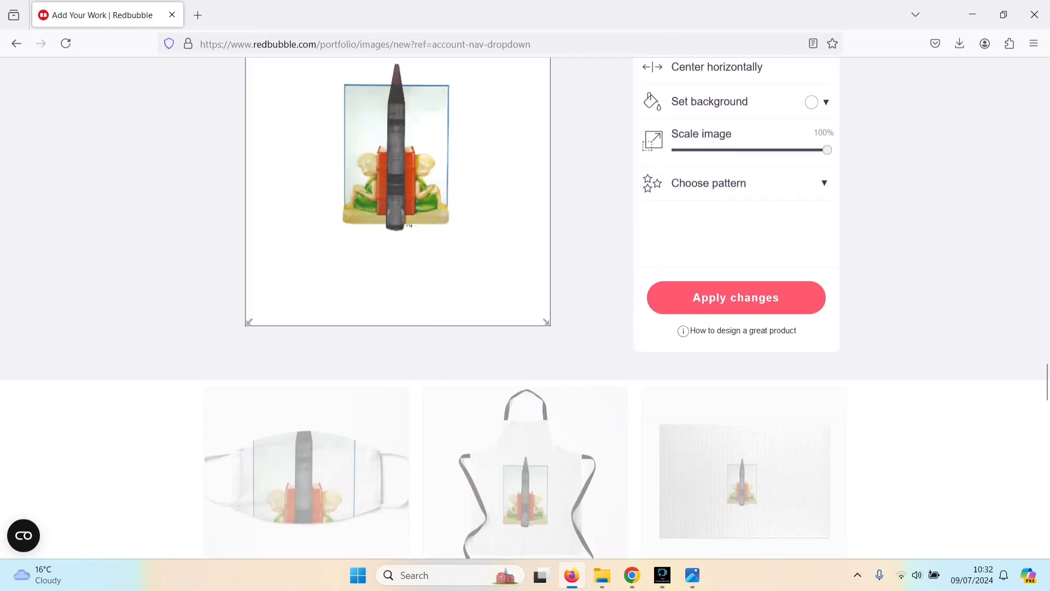
scroll(1046, 382, "up", 8)
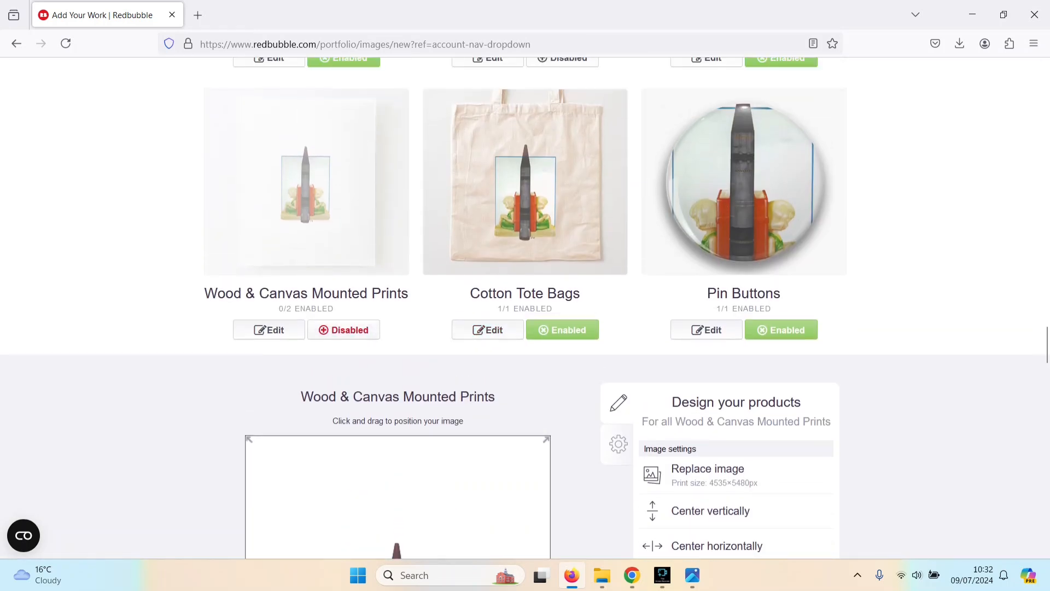
left_click(343, 329)
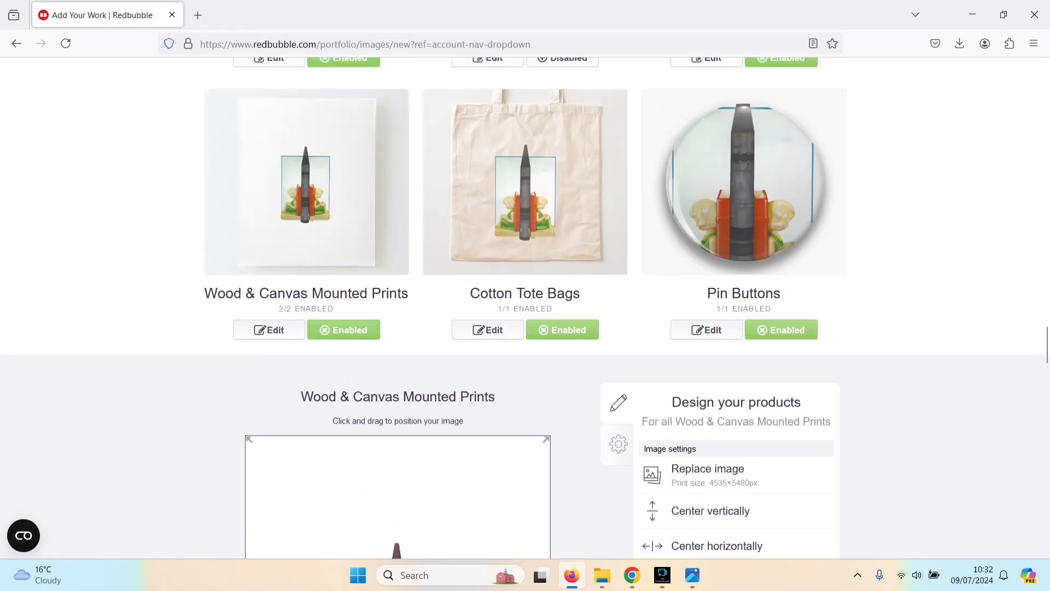
Step: Edit the Pin Buttons design and scale the artwork down within its print area
left_click(706, 330)
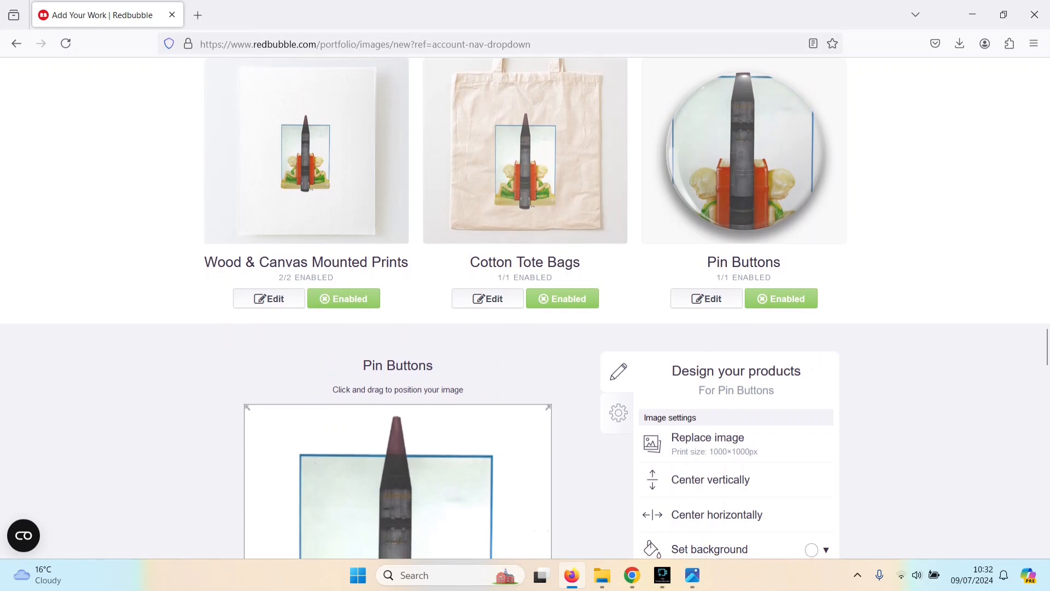
scroll(525, 308, "down", 6)
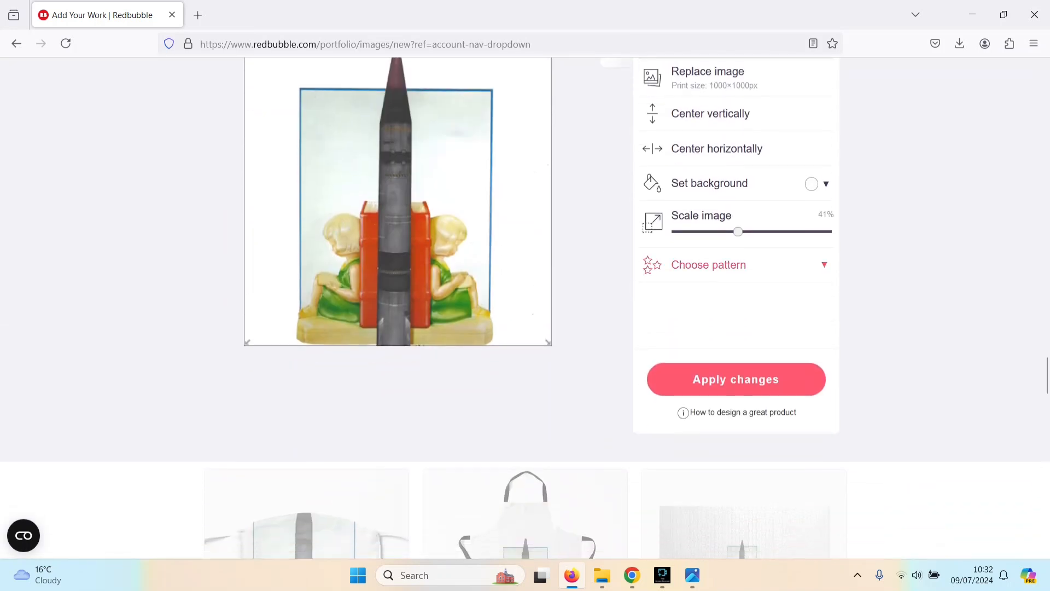
left_click_drag(738, 232, 714, 231)
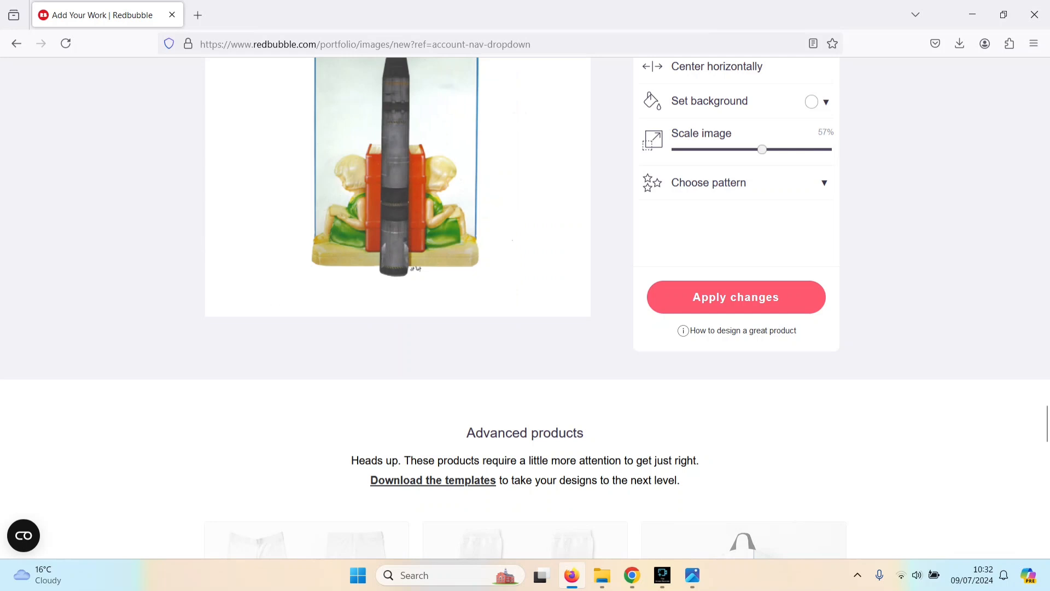
Step: Scale the Phone Wallets design to 45% and move it onto the front cover, in the right half of the print area
left_click_drag(762, 149, 744, 150)
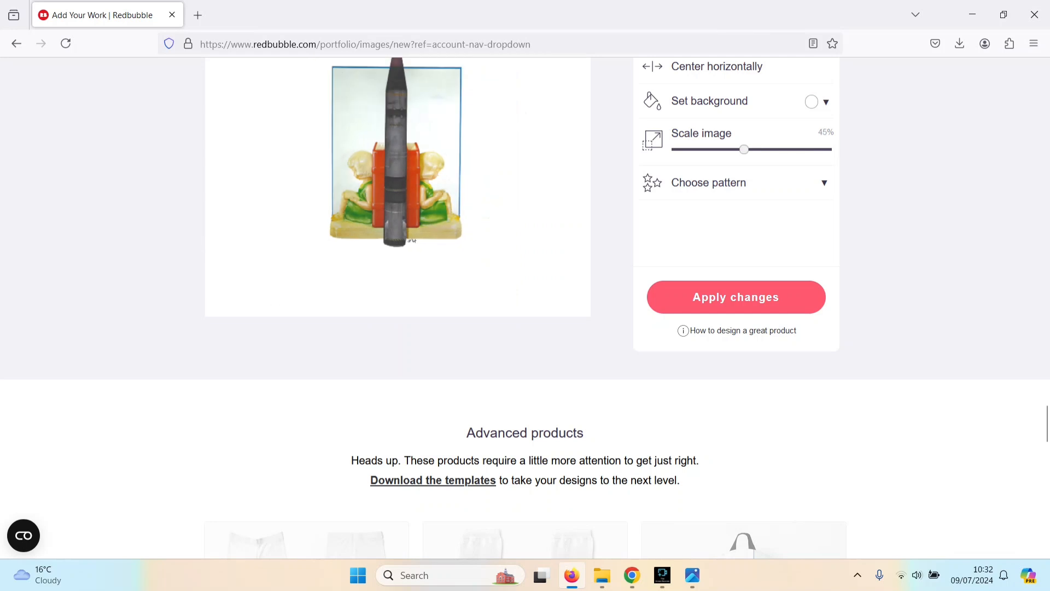
scroll(525, 306, "up", 7)
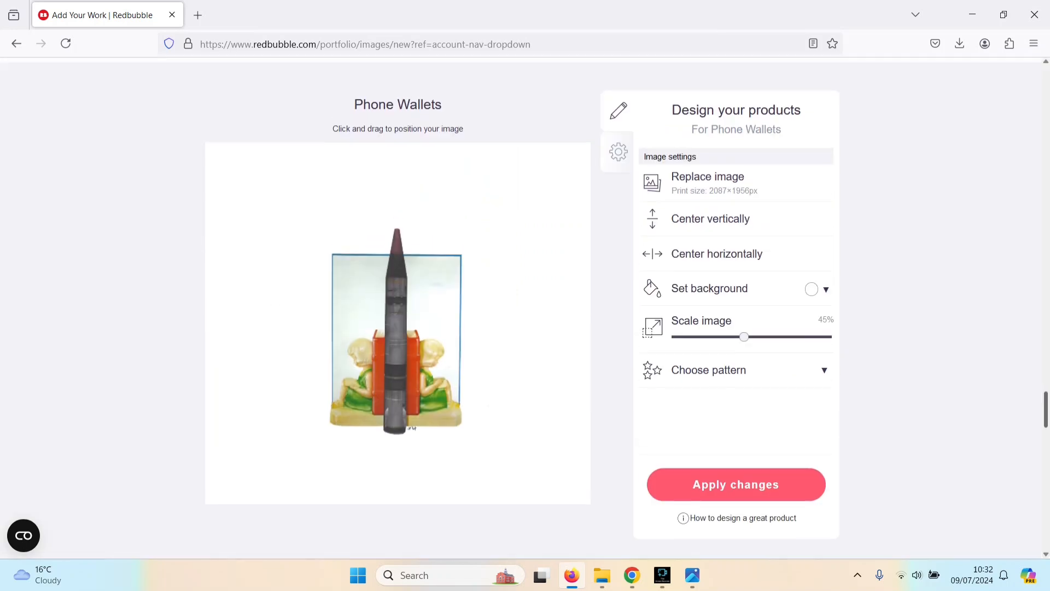
scroll(525, 307, "down", 2)
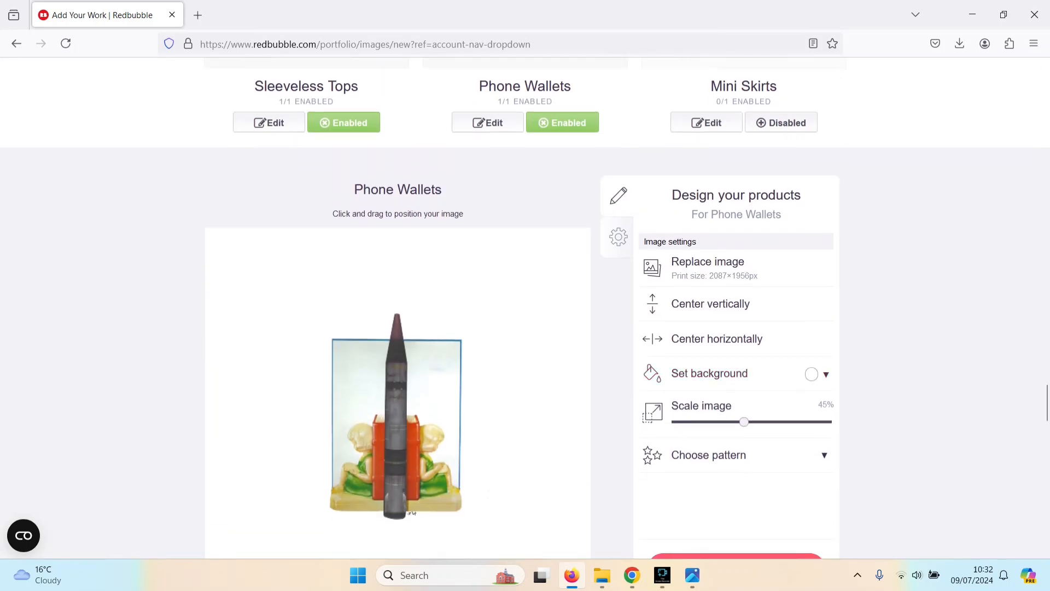
left_click_drag(413, 513, 504, 511)
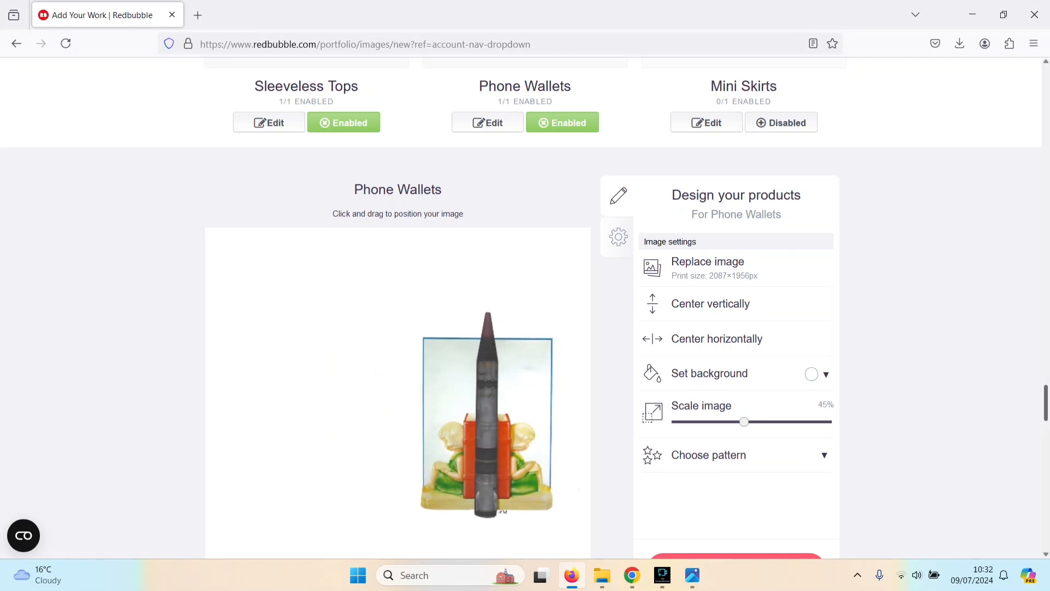
scroll(503, 512, "up", 5)
scroll(523, 308, "down", 2)
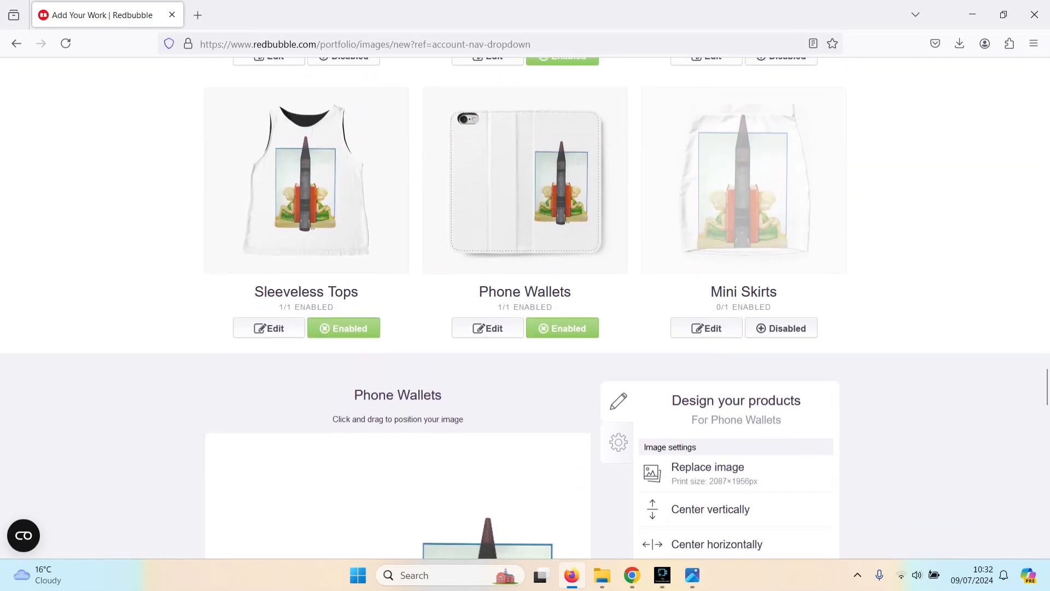